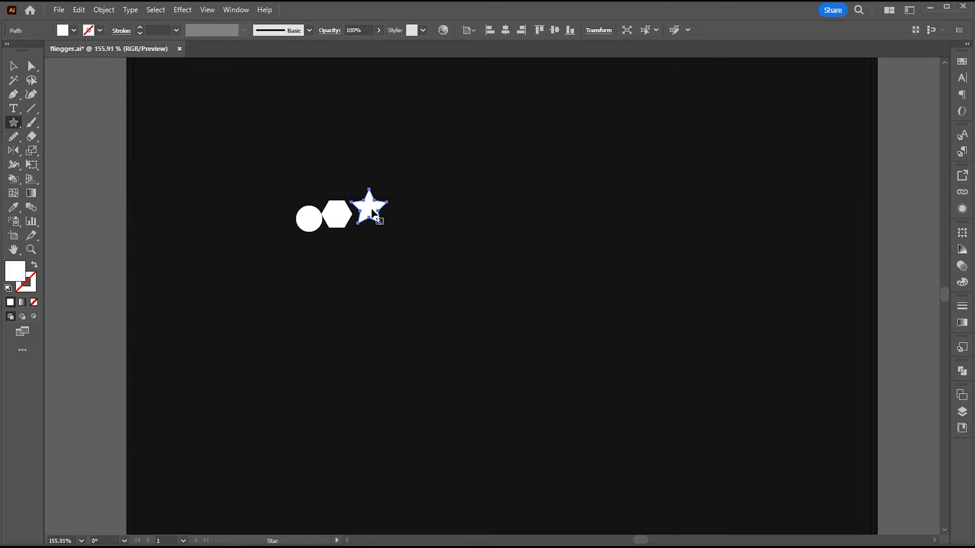
Step: Confirm the red hexagon fill and colour the star green
click(349, 220)
double_click(15, 272)
click(414, 385)
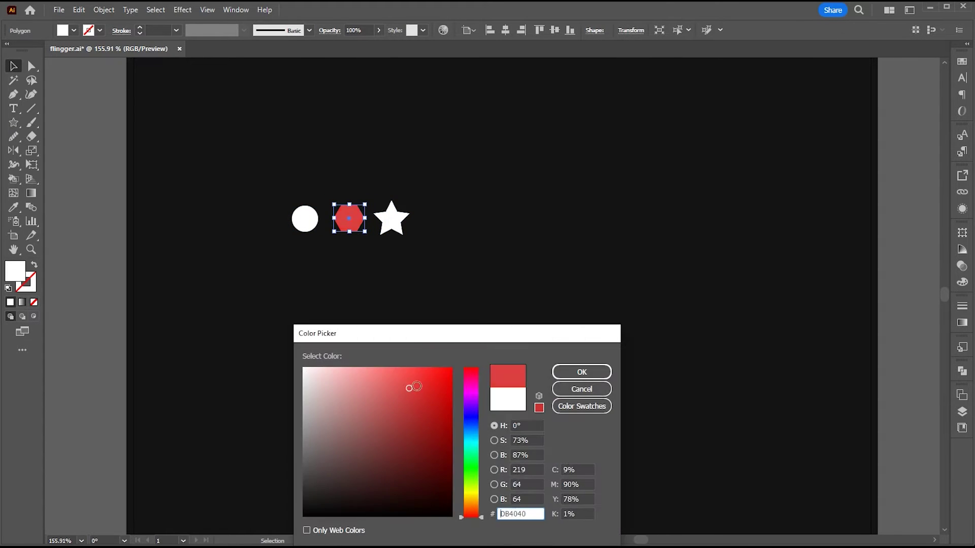
click(581, 371)
click(390, 219)
double_click(15, 272)
click(471, 468)
Step: Deselect everything and set the Polygon tool to three sides
click(581, 372)
key(ctrl+a)
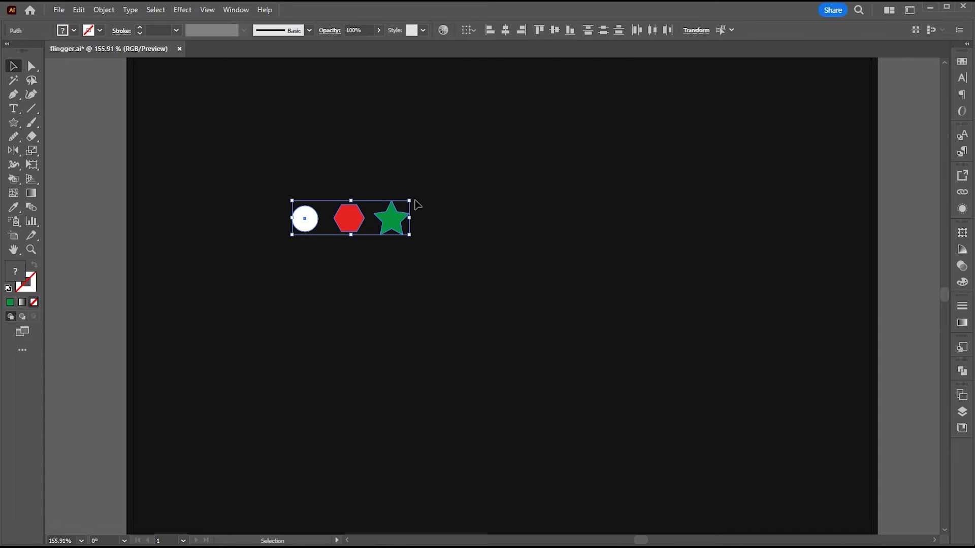
key(ctrl+shift+a)
drag(13, 122, 65, 153)
click(69, 164)
click(492, 218)
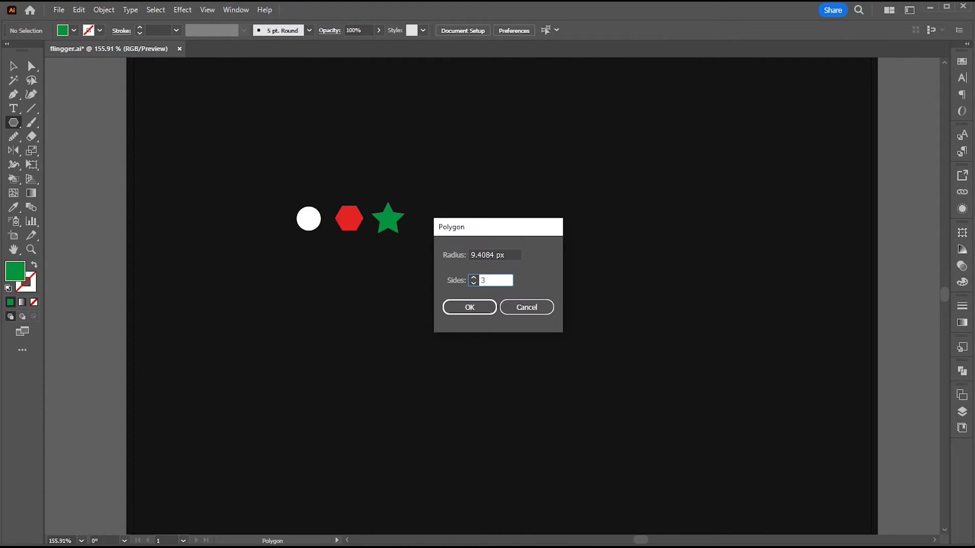
text(3)
key(Return)
Step: Draw a blue triangle beside the star, then select all four shapes
key(v)
drag(442, 219, 426, 219)
click(470, 430)
click(429, 396)
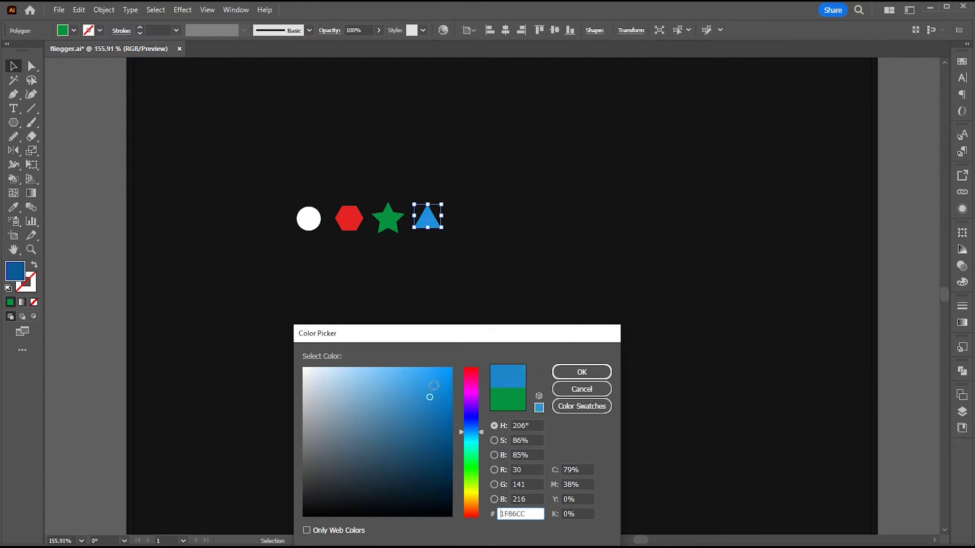
click(582, 372)
drag(492, 174, 266, 267)
Step: Move the four shapes up and type a large letter S below them
drag(383, 228, 399, 188)
key(t)
click(377, 278)
text(s)
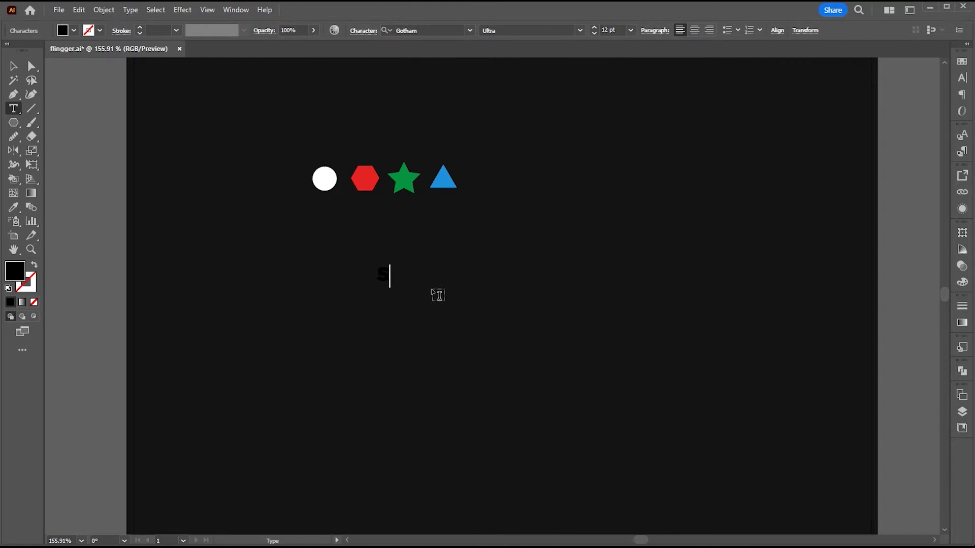
key(Escape)
drag(399, 304, 426, 391)
Step: Make the S white, enlarge it, and convert it to outlines
click(329, 180)
key(v)
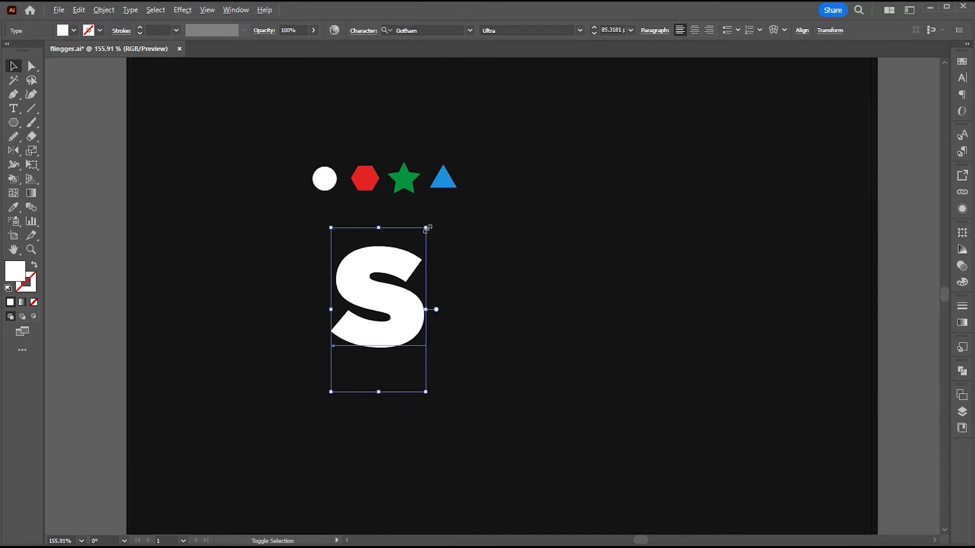
drag(331, 391, 316, 435)
right_click(396, 332)
click(437, 390)
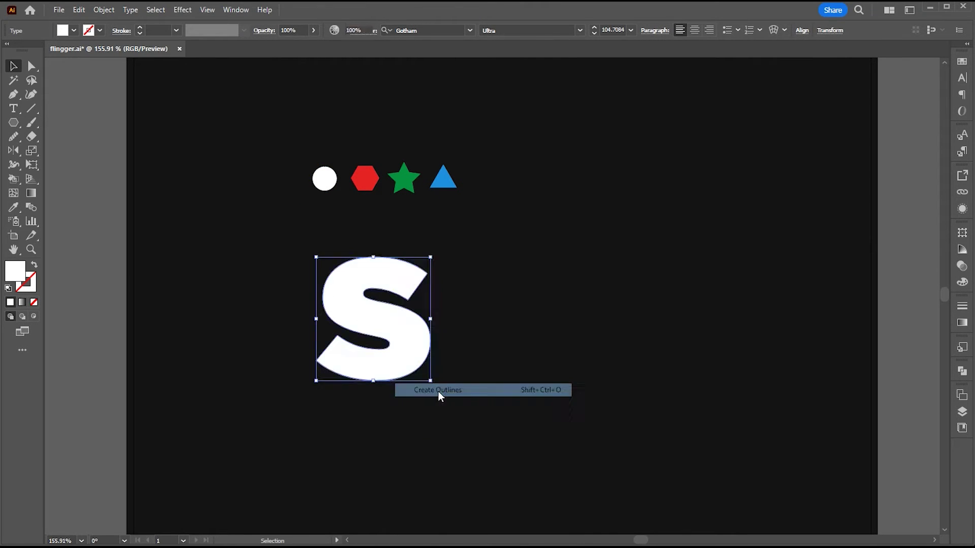
drag(409, 352, 410, 330)
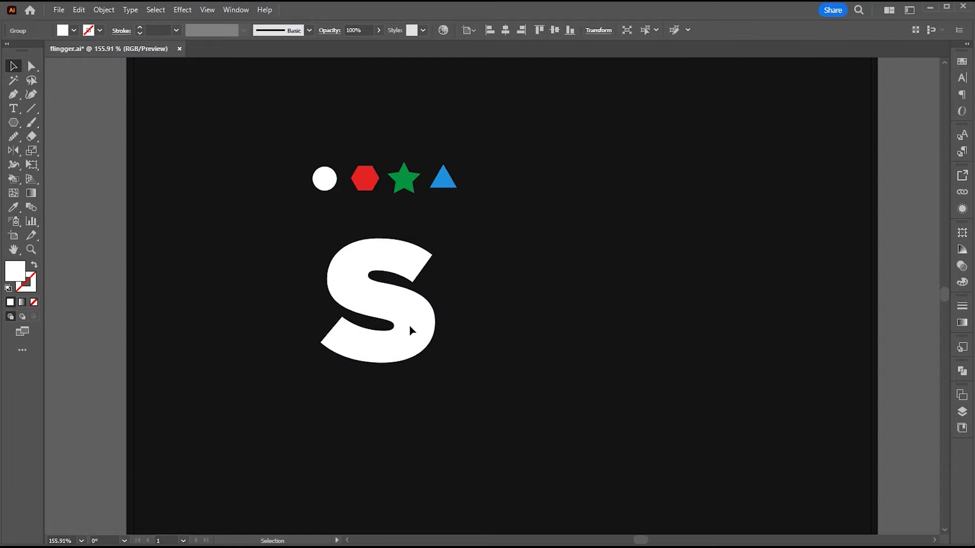
Step: Group the red hexagon, green star, blue triangle and white circle
drag(336, 196, 335, 197)
right_click(366, 181)
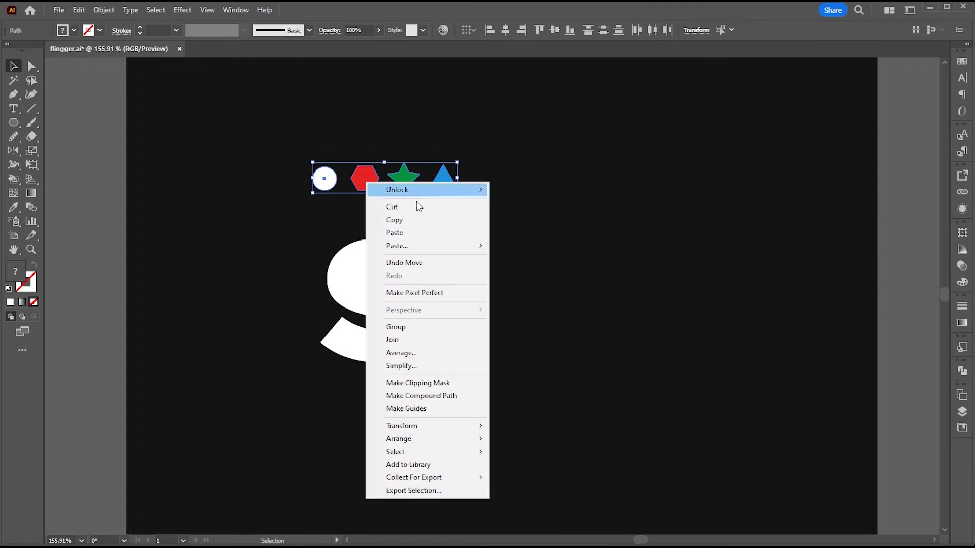
click(408, 330)
click(536, 214)
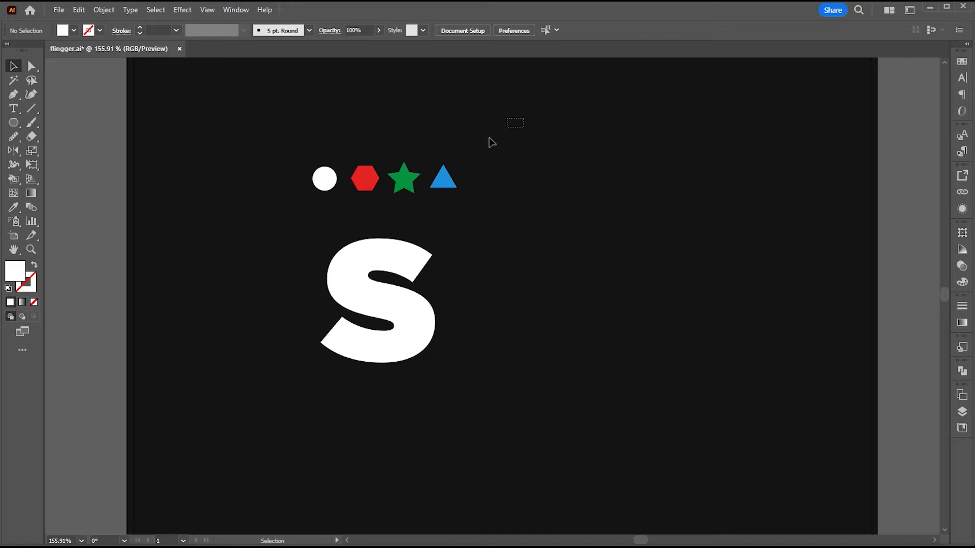
Step: Group the shape group with the S and run Fillinger with default settings
drag(491, 142, 292, 307)
key(ctrl+g)
click(59, 9)
mouse_move(80, 307)
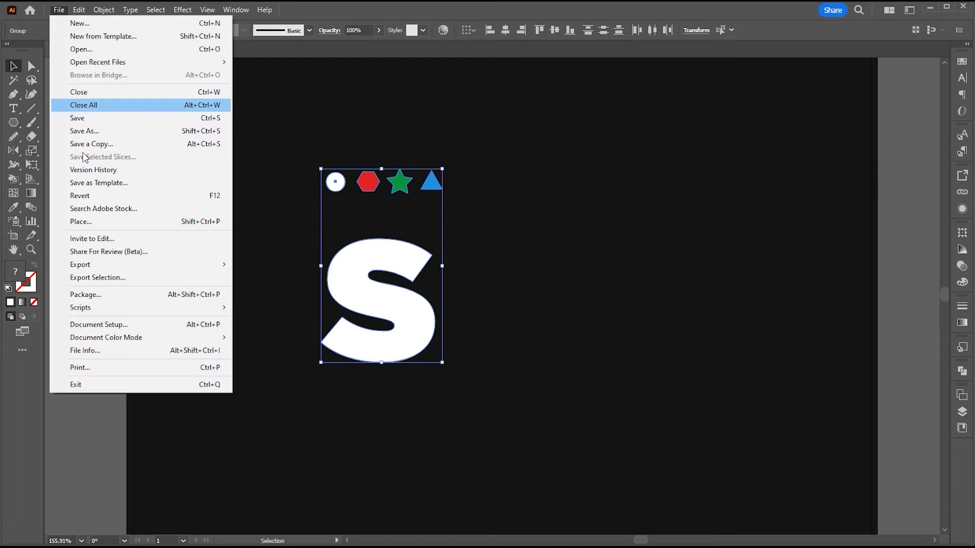
click(282, 336)
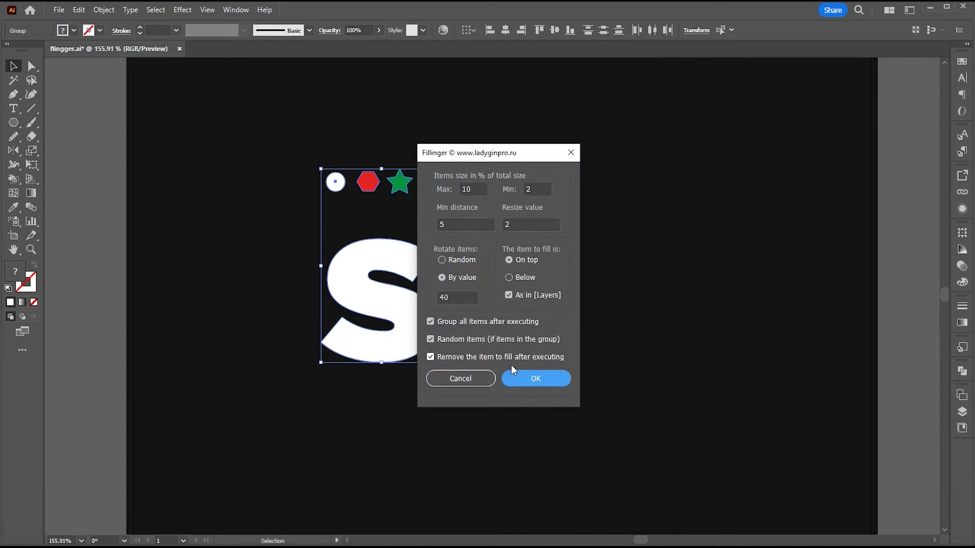
click(525, 378)
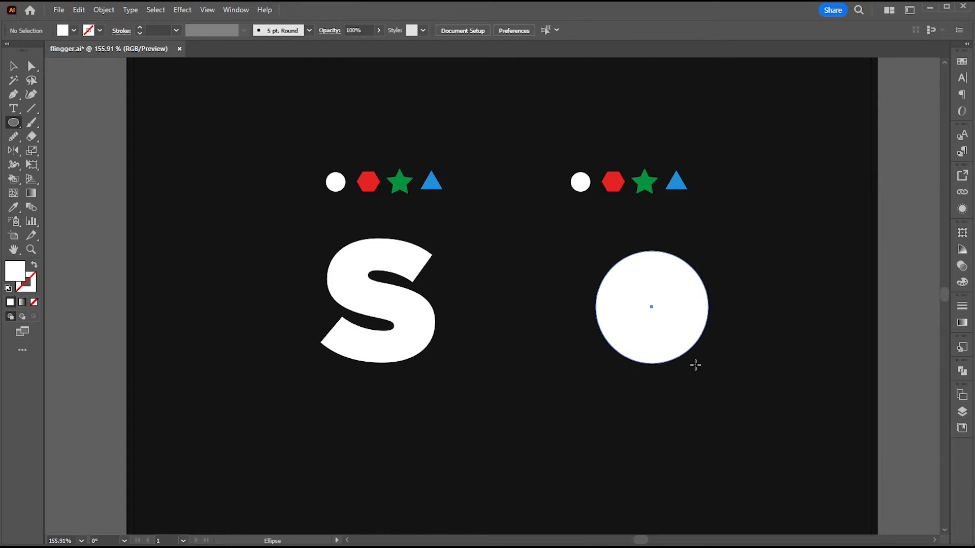
Step: Draw a large white circle on the right and select all objects
drag(599, 256, 702, 368)
key(v)
click(708, 227)
key(ctrl+a)
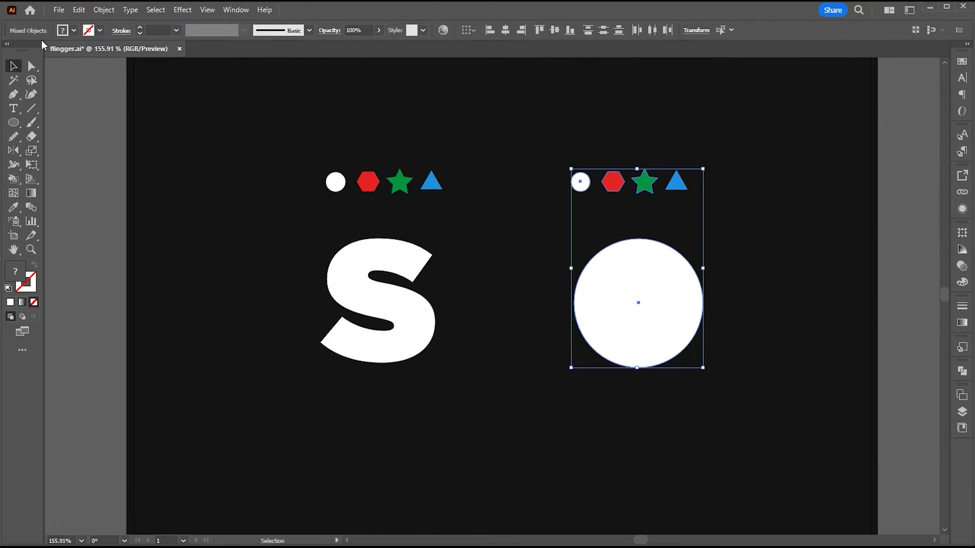
Step: Run Fillinger on the selection, dismiss its filling-object alert, and select the S
click(59, 10)
mouse_move(80, 308)
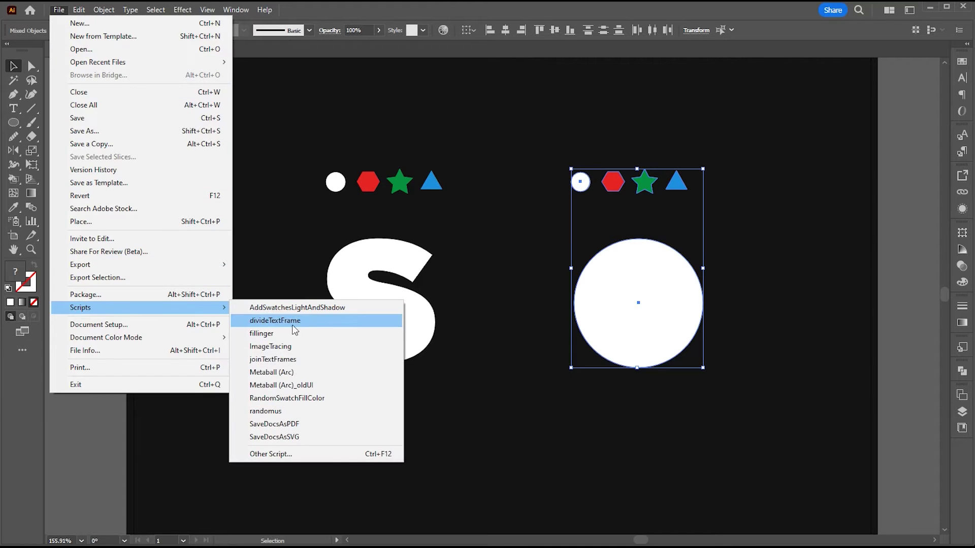
click(289, 335)
click(552, 380)
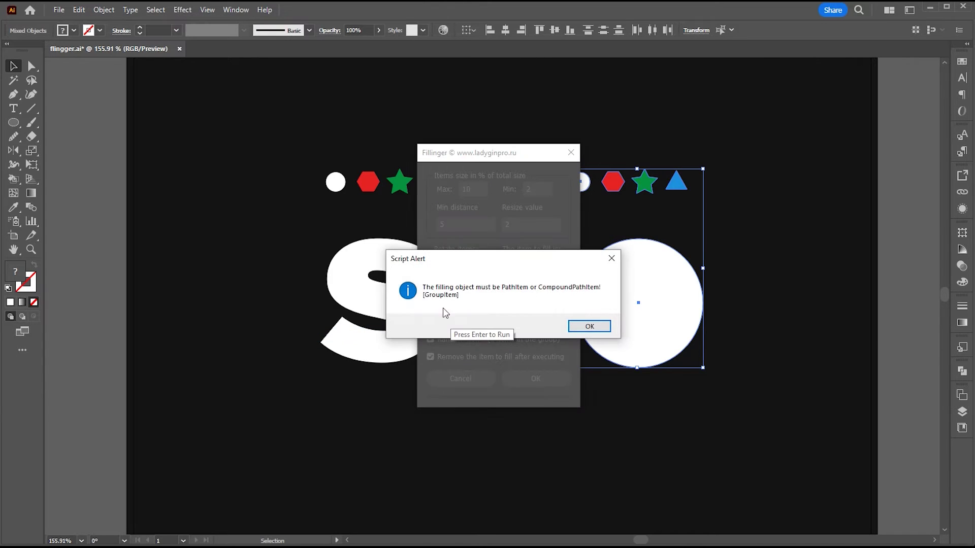
click(610, 261)
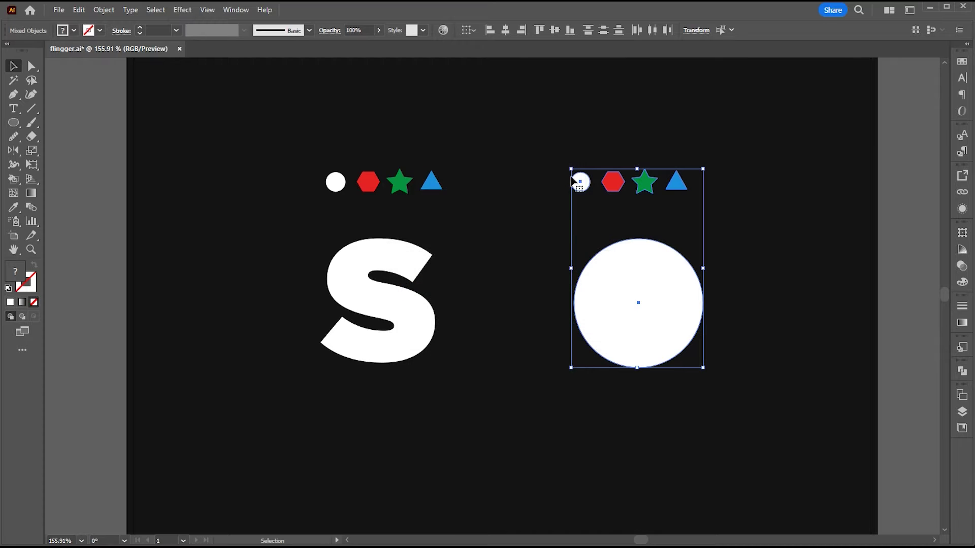
click(512, 218)
click(417, 334)
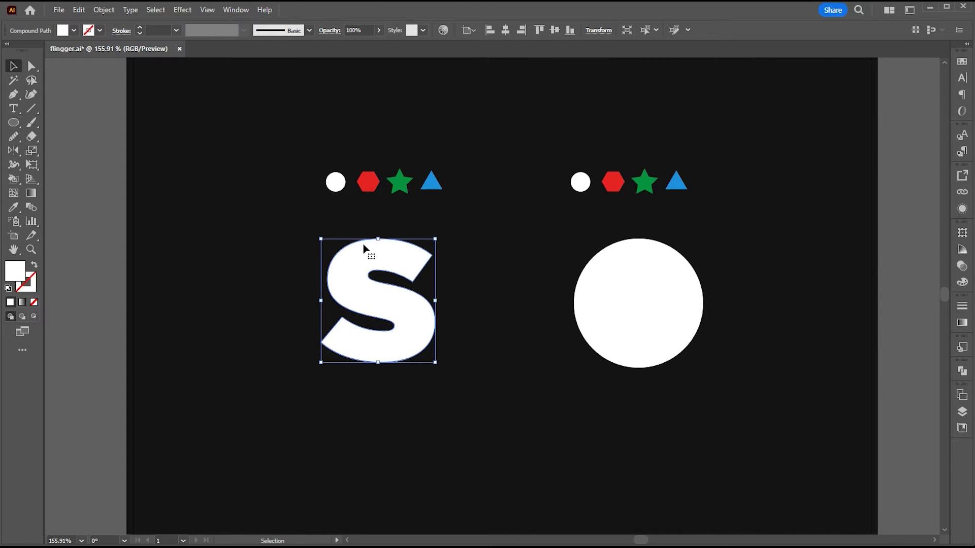
Step: Bring the S to the front, then select it with the left-hand shapes
right_click(364, 246)
mouse_move(412, 448)
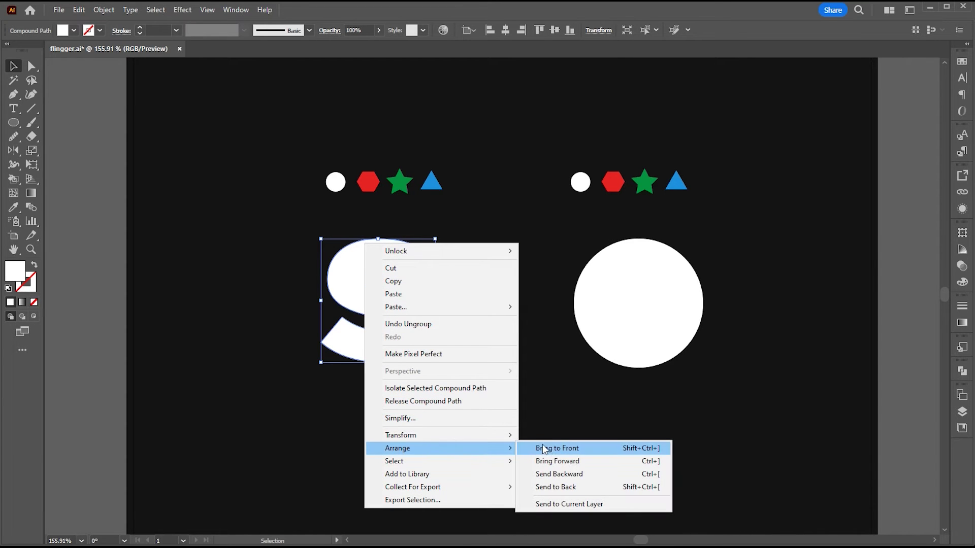
click(553, 449)
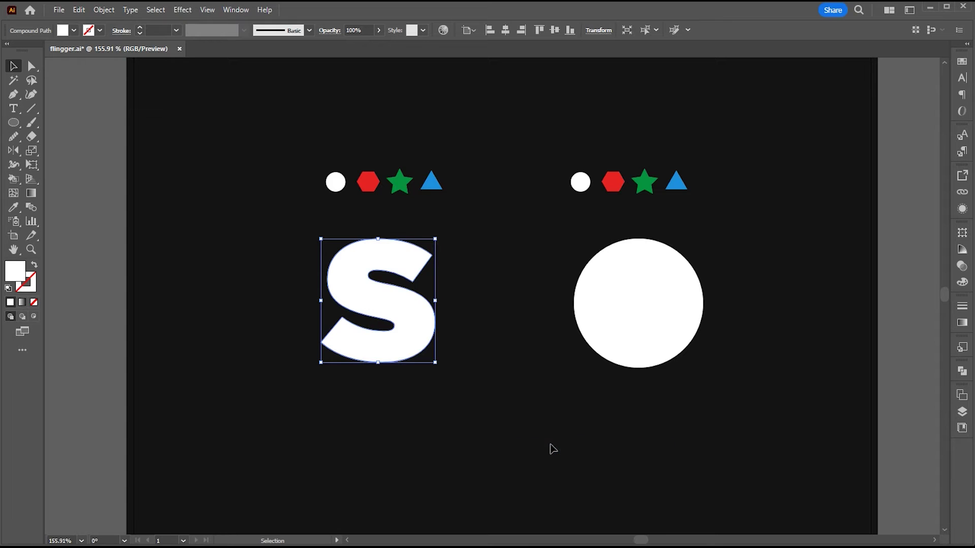
click(513, 389)
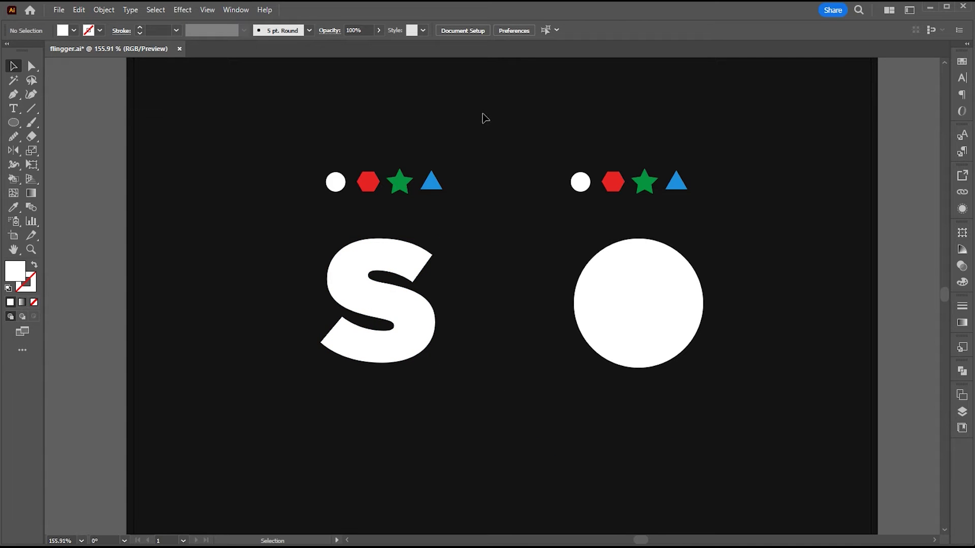
drag(482, 118, 296, 352)
Step: Run Fillinger to scatter the left-hand circle, hexagon, star and triangle inside the S
click(59, 9)
mouse_move(80, 307)
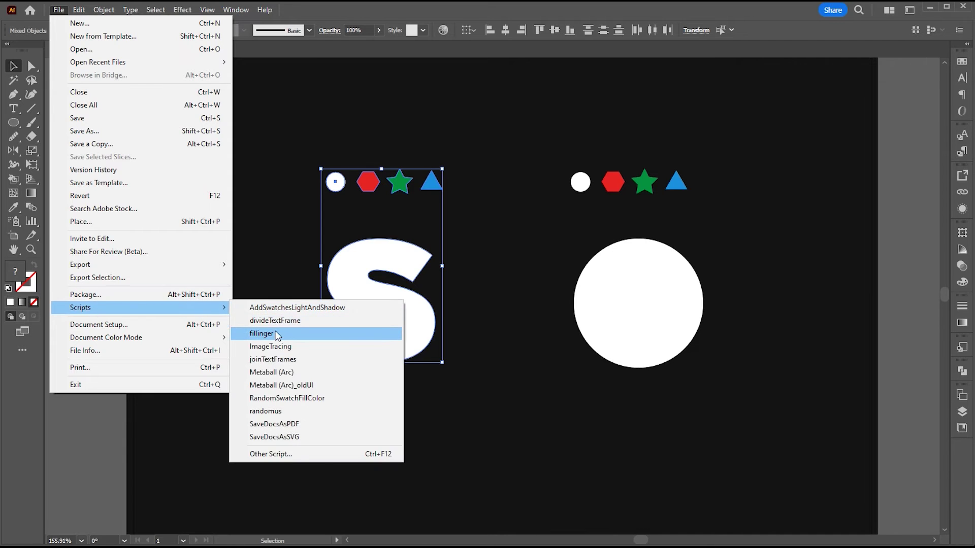
click(263, 333)
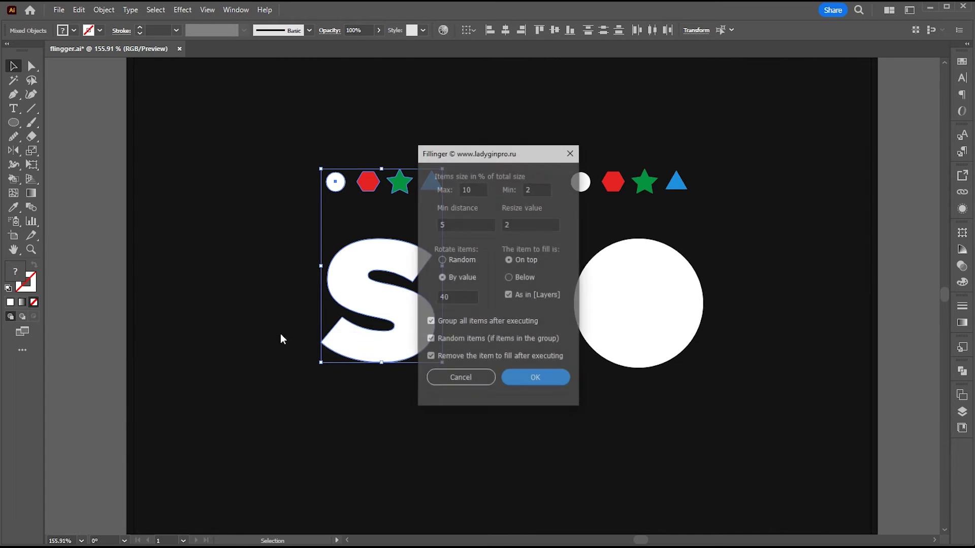
click(515, 381)
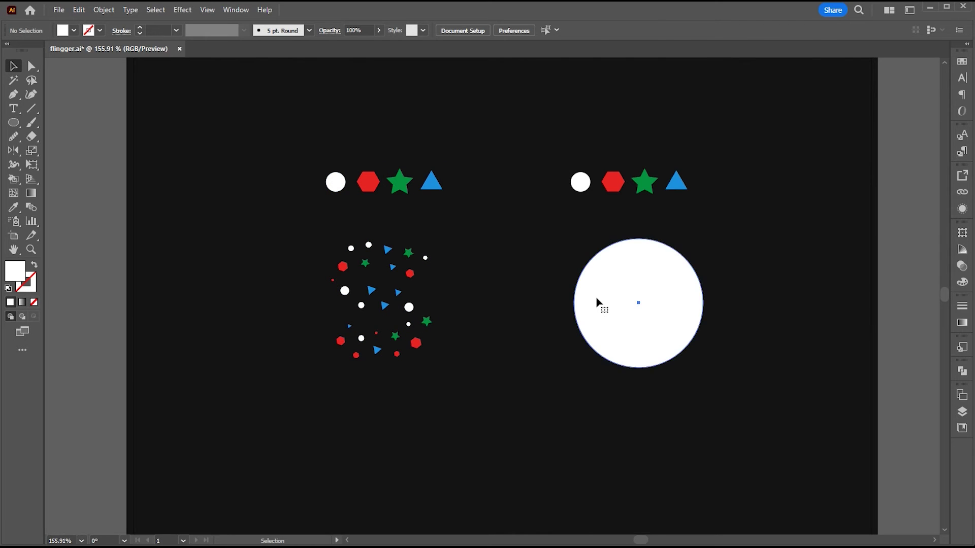
click(597, 303)
Step: Bring the white circle to the front and select it with the right-hand shapes
right_click(602, 295)
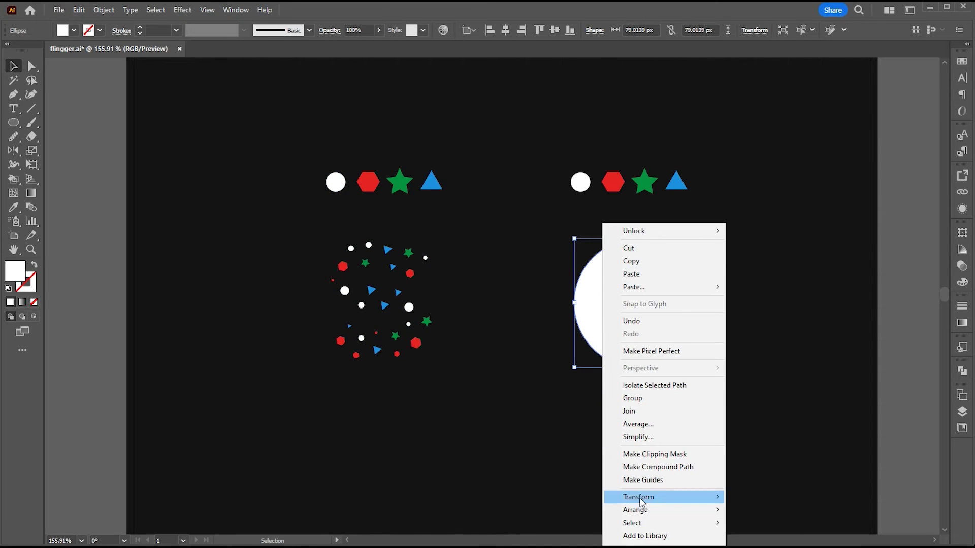
mouse_move(636, 509)
click(746, 510)
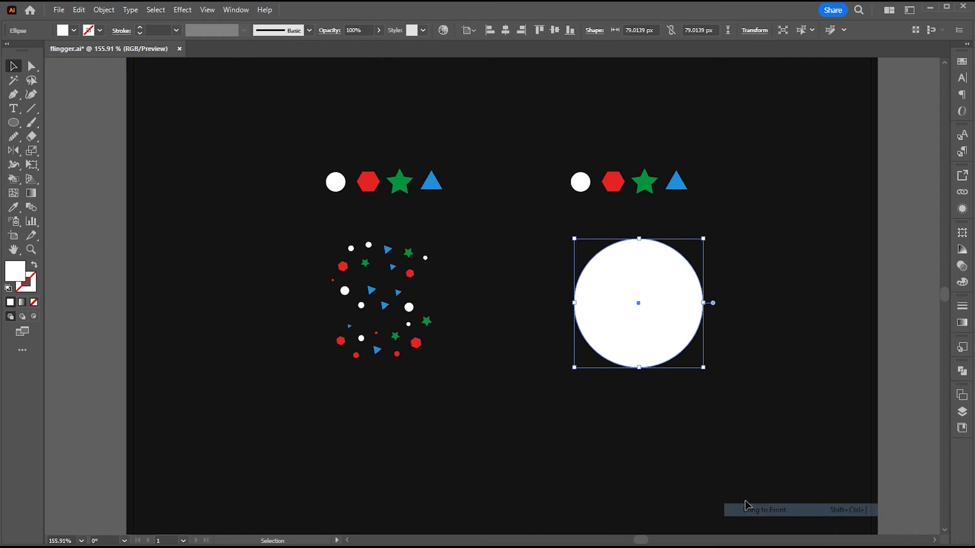
click(771, 199)
drag(566, 297, 693, 174)
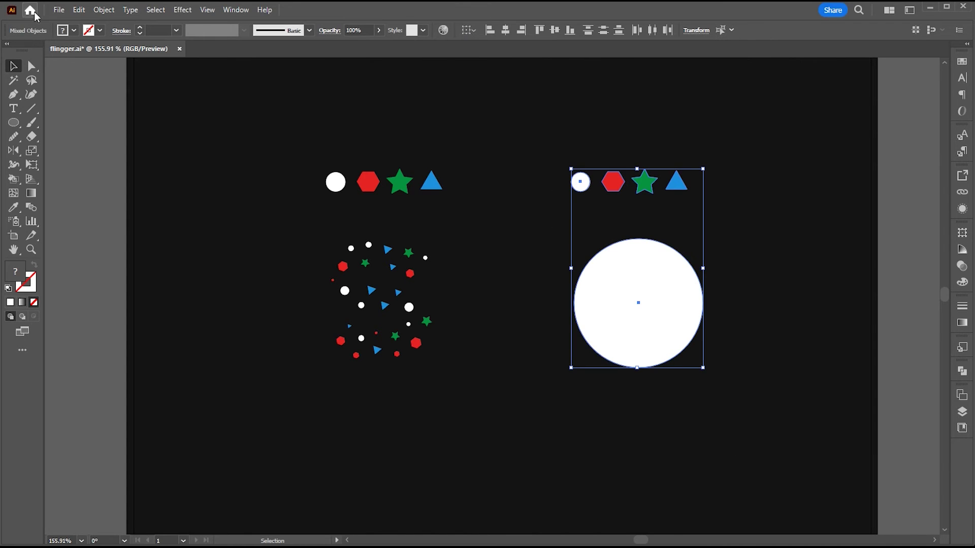
Step: Run Fillinger to fill the circle with the shapes, then deselect
click(59, 9)
mouse_move(80, 307)
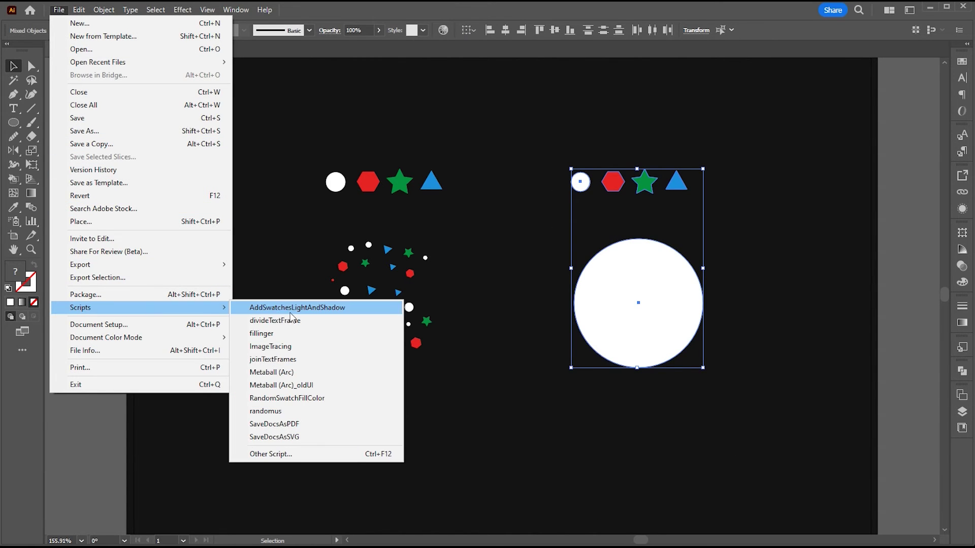
click(282, 335)
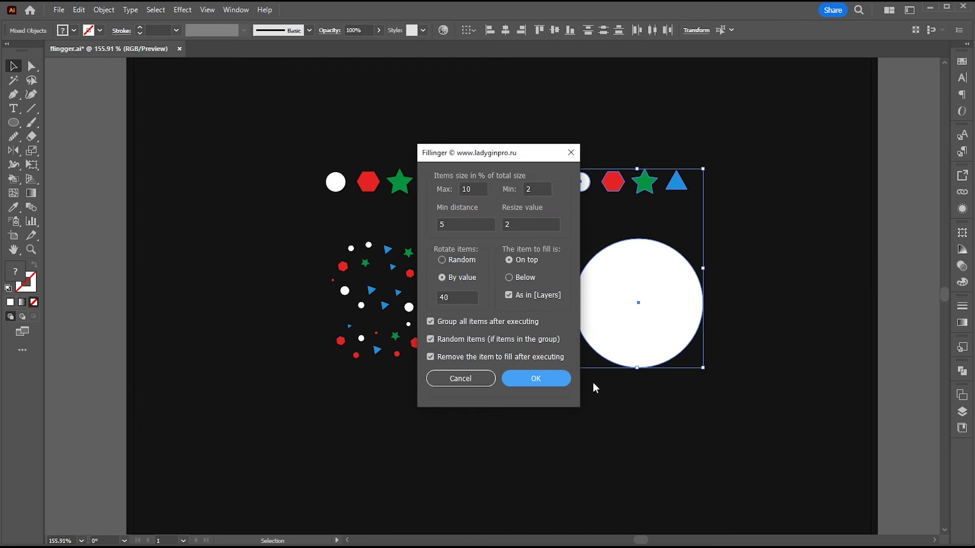
click(540, 379)
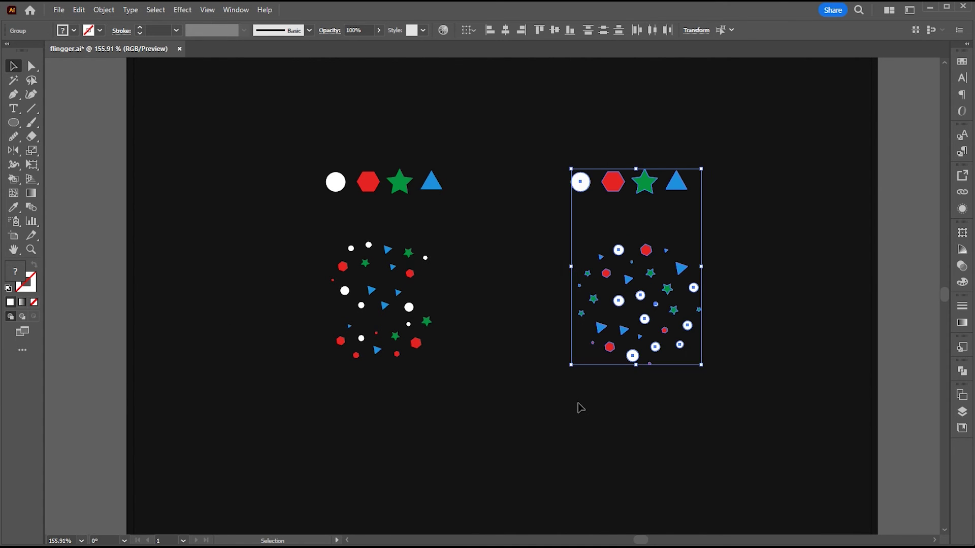
click(580, 406)
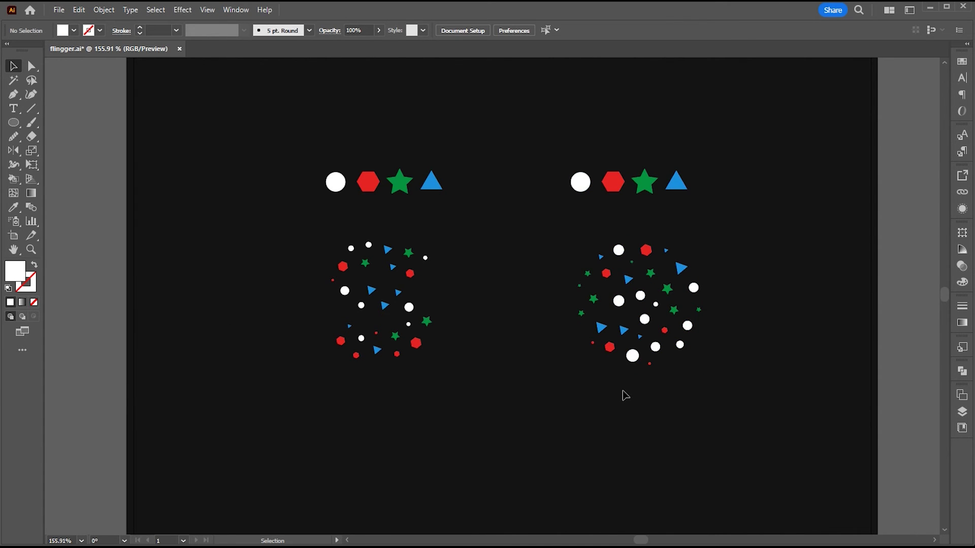